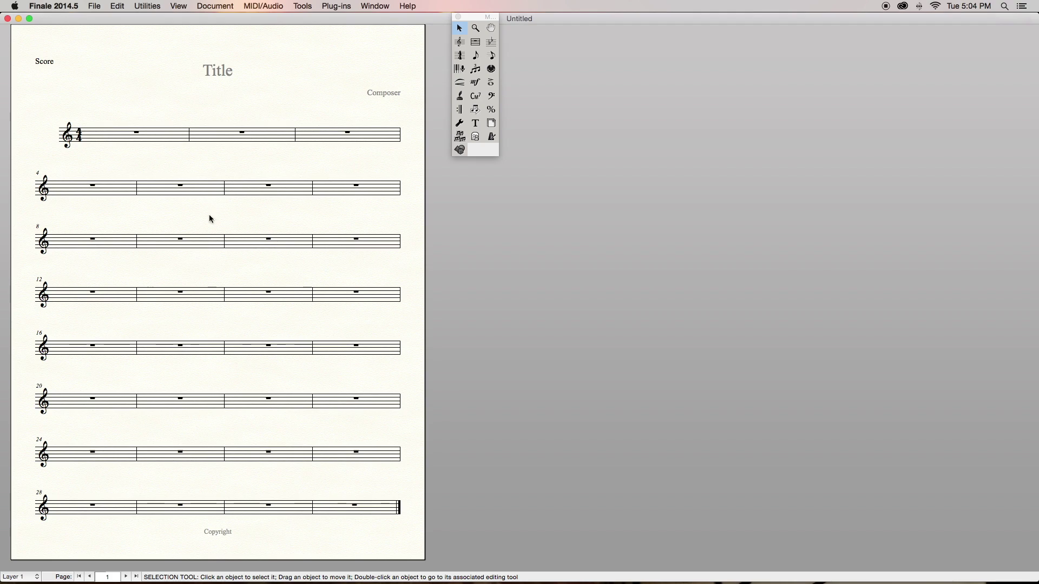
Open the MIDI Setup dialog via MIDI/Audio > Device Setup > MIDI/Internal Speaker Setup.
{"action": "left_click", "coordinate": [259, 7]}
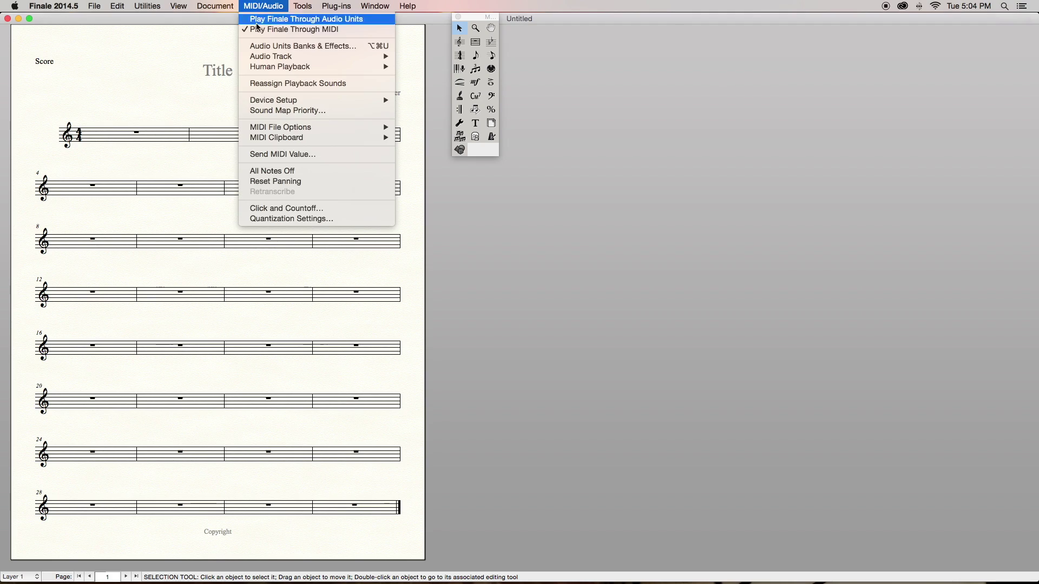
{"action": "mouse_move", "coordinate": [288, 101]}
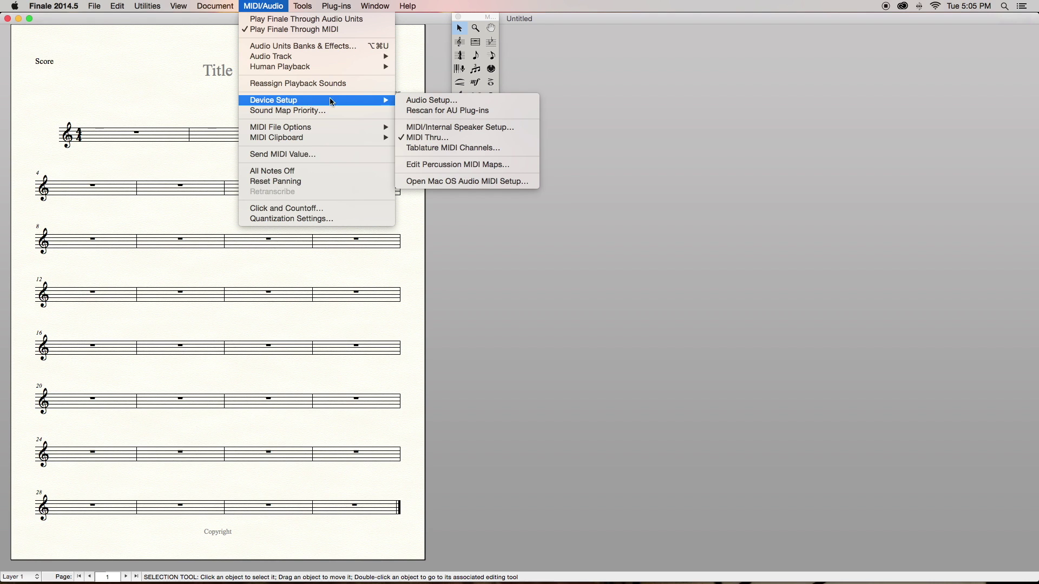
{"action": "left_click", "coordinate": [425, 130]}
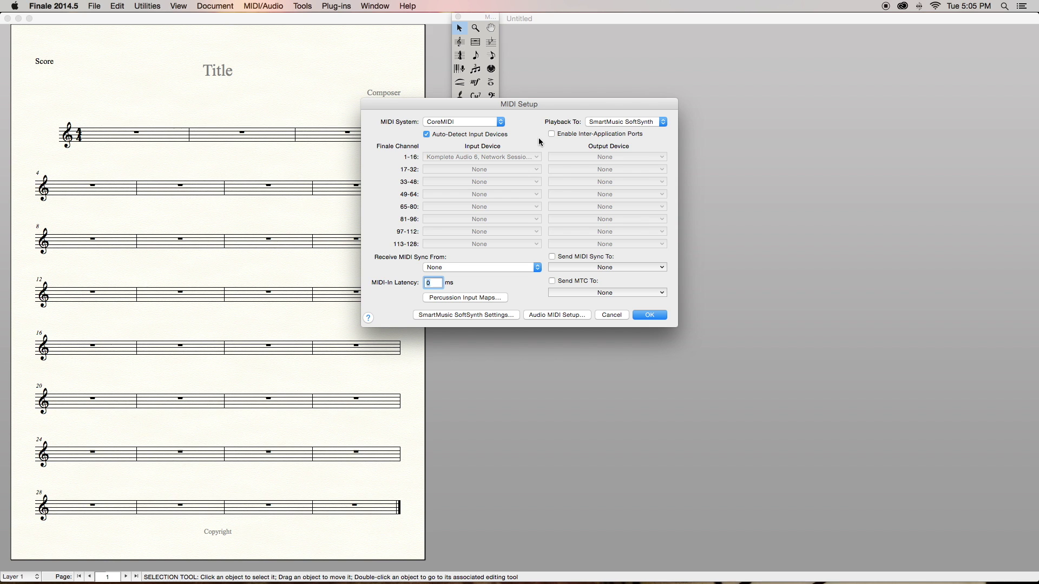
Toggle Auto-Detect Input Devices and review the 1-16 Input Device choice.
{"action": "left_click", "coordinate": [427, 135]}
{"action": "left_click", "coordinate": [427, 135]}
{"action": "left_click", "coordinate": [426, 134]}
{"action": "left_click", "coordinate": [537, 157]}
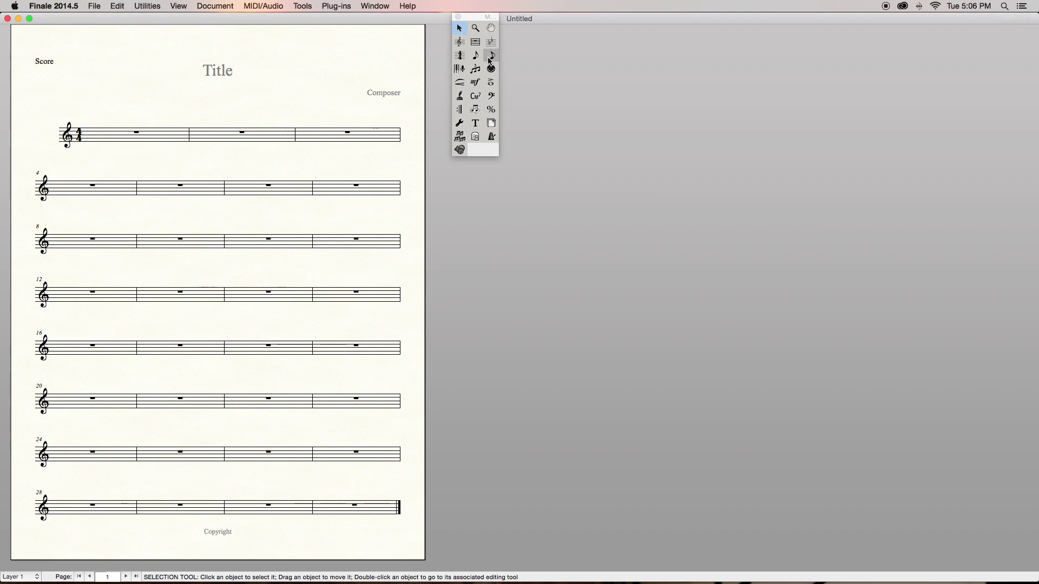
Activate Speedy Entry on measure 1 with Use MIDI Device for Input checked.
{"action": "left_click", "coordinate": [491, 57]}
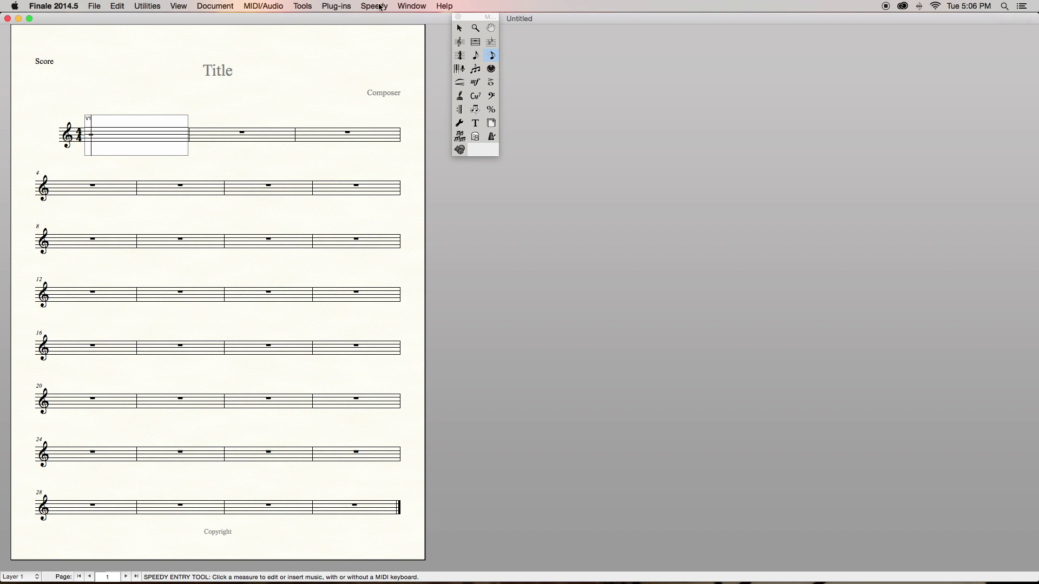
{"action": "left_click", "coordinate": [378, 7]}
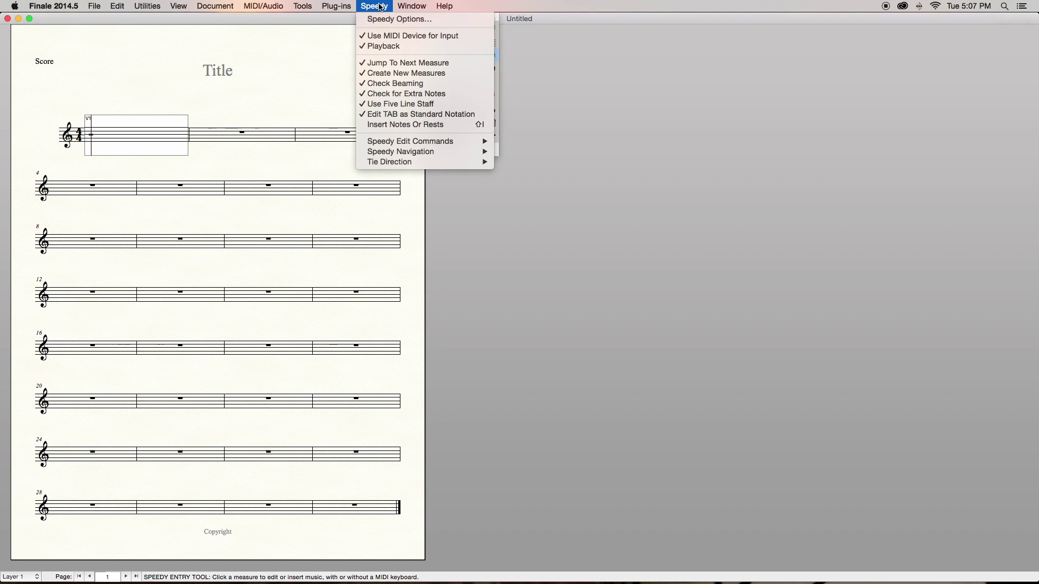
{"action": "left_click", "coordinate": [390, 36]}
{"action": "left_click", "coordinate": [382, 6]}
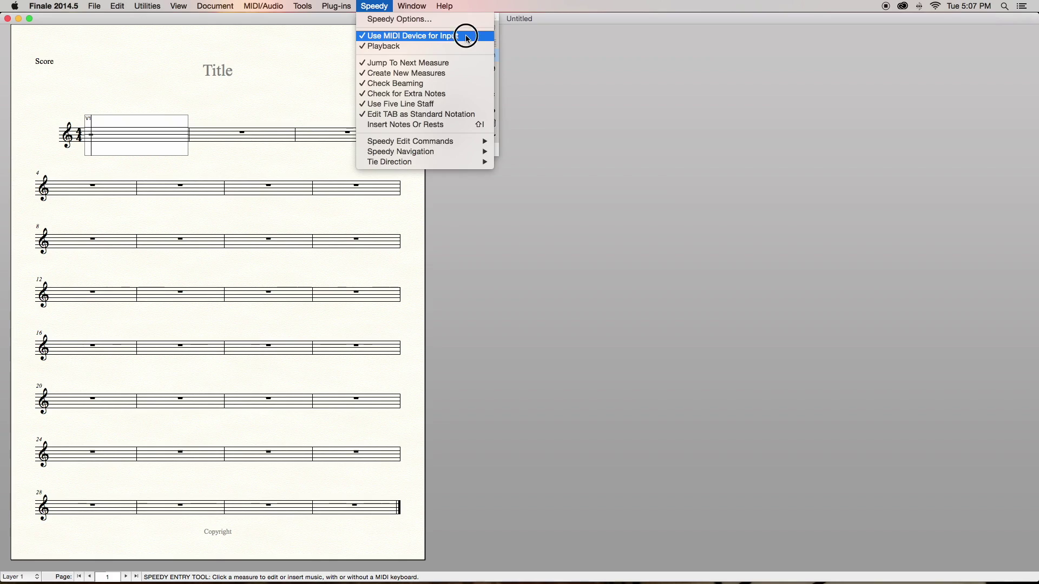
{"action": "left_click", "coordinate": [464, 36]}
{"action": "left_click", "coordinate": [375, 6]}
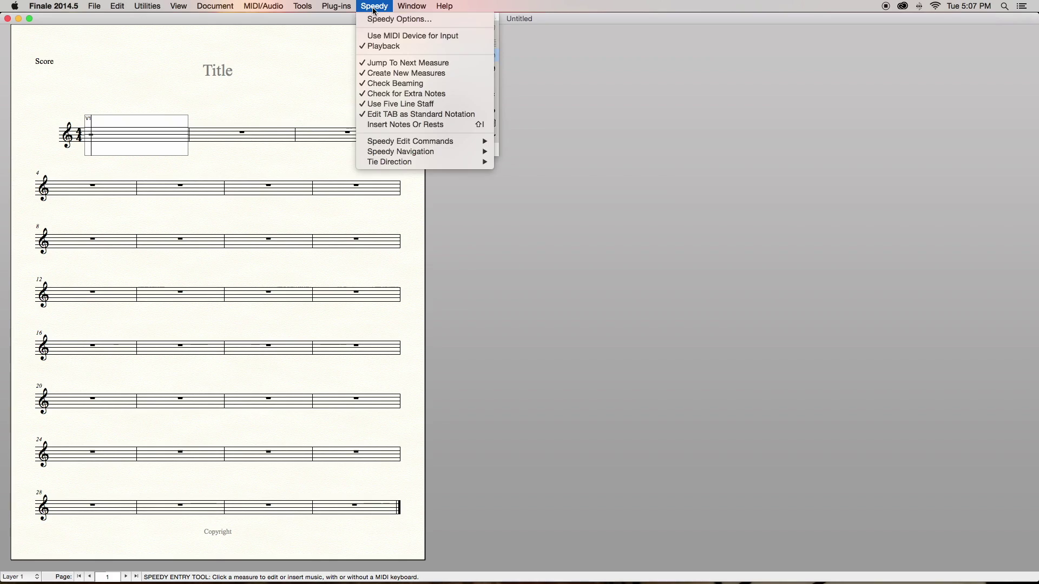
{"action": "left_click", "coordinate": [385, 37]}
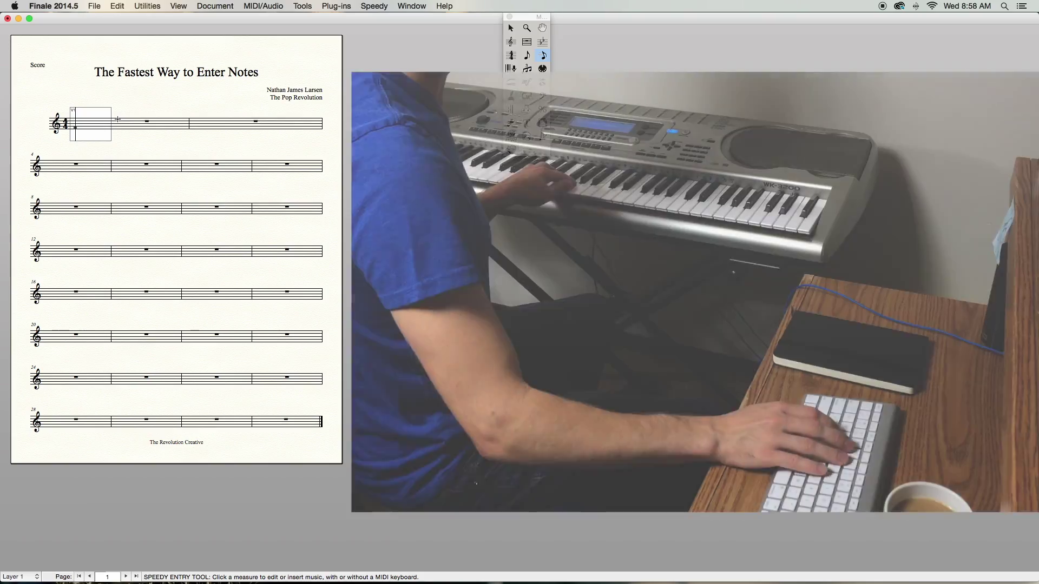
Enter beamed eighth notes and a chord in measures 1–4 from the MIDI keyboard.
{"action": "key", "text": "4"}
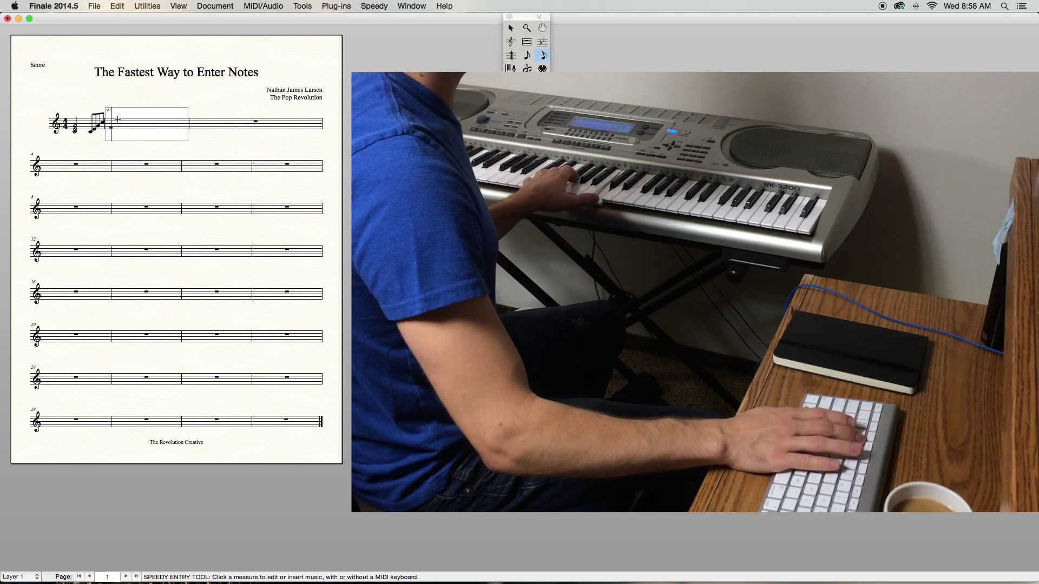
{"action": "key", "text": "6"}
{"action": "key", "text": "4"}
{"action": "key", "text": "4"}
{"action": "key", "text": "4"}
{"action": "key", "text": "4"}
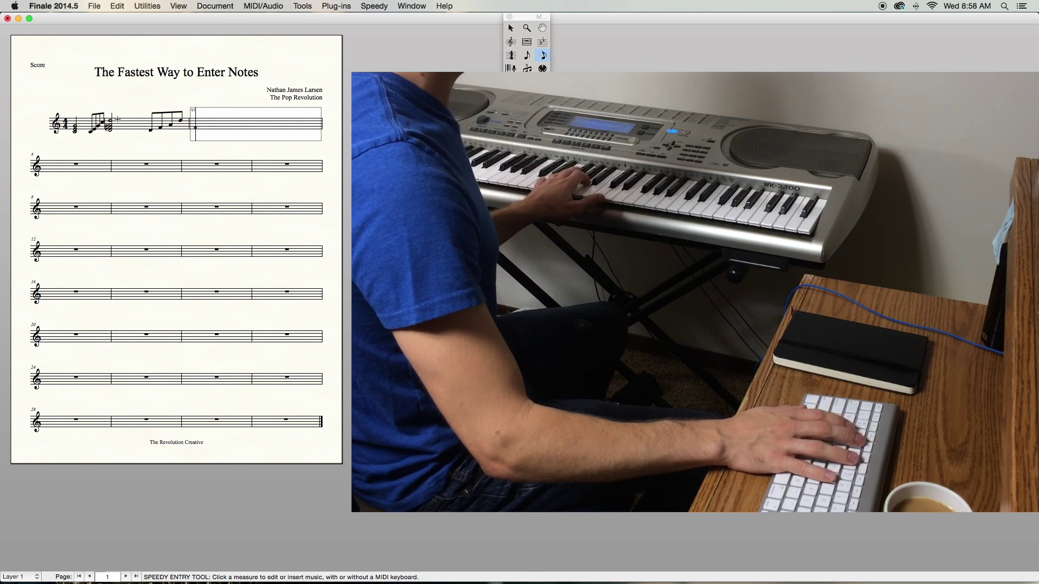
{"action": "key", "text": "4"}
{"action": "key", "text": "4"}
{"action": "key", "text": "4"}
{"action": "key", "text": "4"}
{"action": "key", "text": "4"}
{"action": "key", "text": "4"}
{"action": "key", "text": "4"}
{"action": "key", "text": "4"}
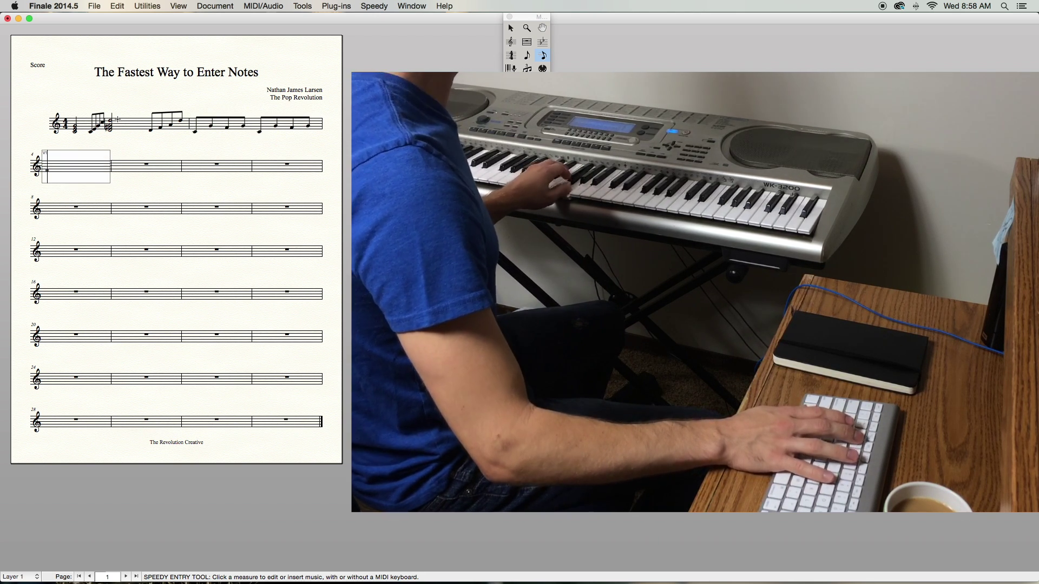
{"action": "key", "text": "4"}
{"action": "key", "text": "4"}
{"action": "key", "text": "4"}
{"action": "key", "text": "4"}
{"action": "key", "text": "4"}
{"action": "key", "text": "4"}
{"action": "key", "text": "4"}
{"action": "key", "text": "4"}
{"action": "key", "text": "4"}
{"action": "key", "text": "4"}
{"action": "key", "text": "4"}
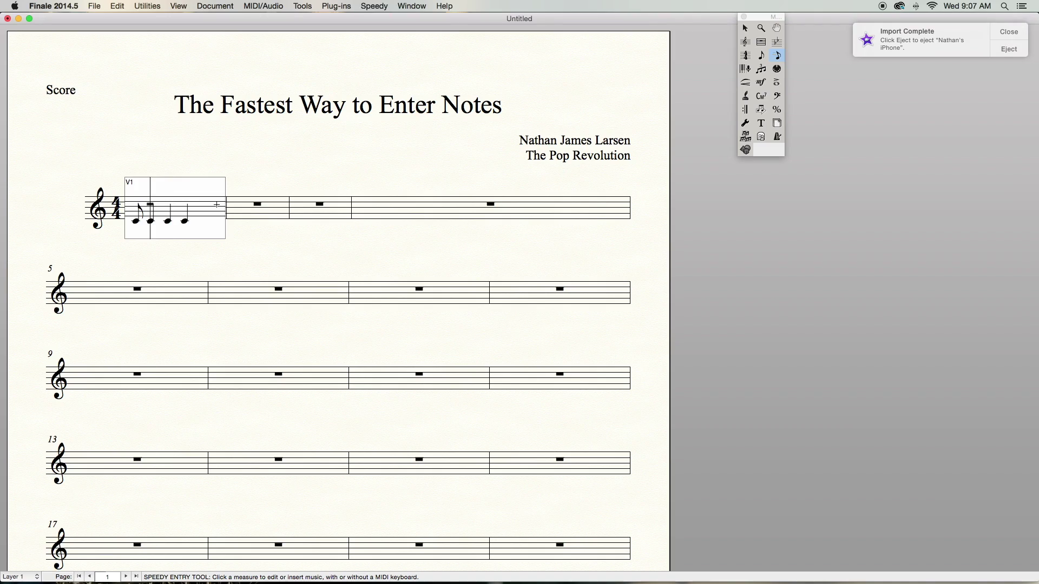
Rework measure 1 into one three-note whole-note chord, leaving later measures as rests.
{"action": "key", "text": "5"}
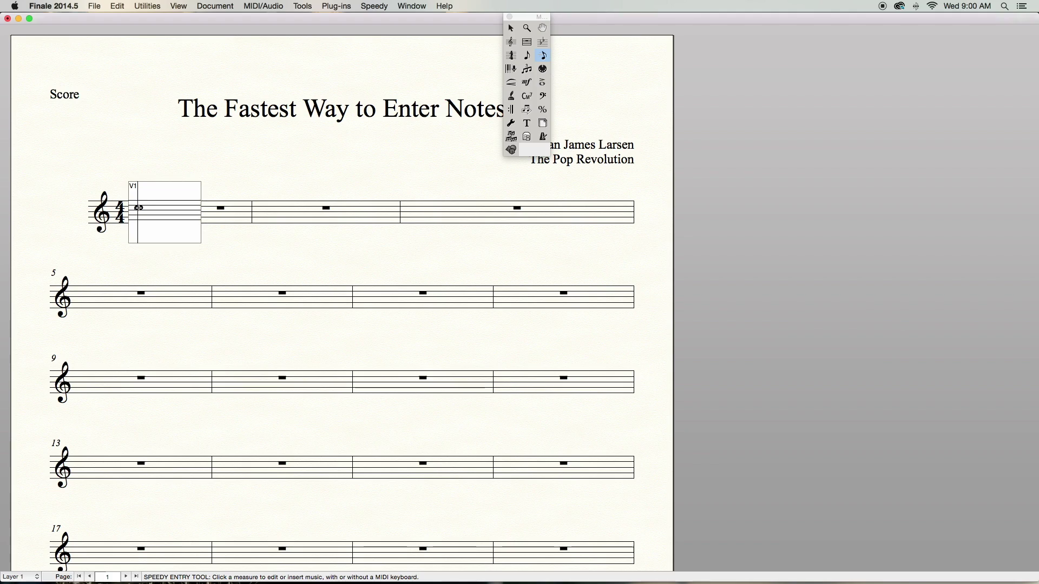
{"action": "key", "text": "Up"}
{"action": "key", "text": "Up"}
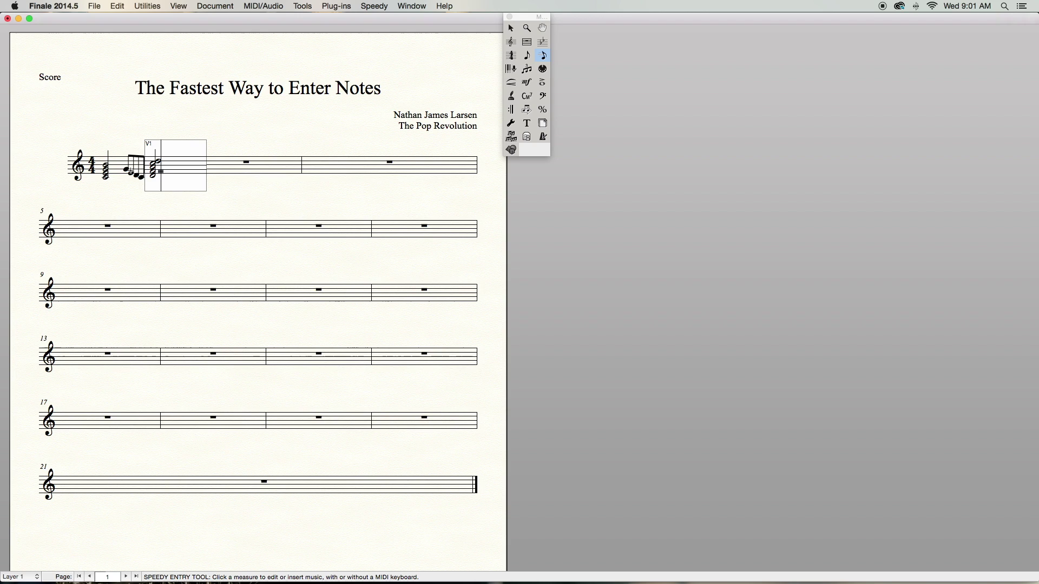
{"action": "key", "text": "6"}
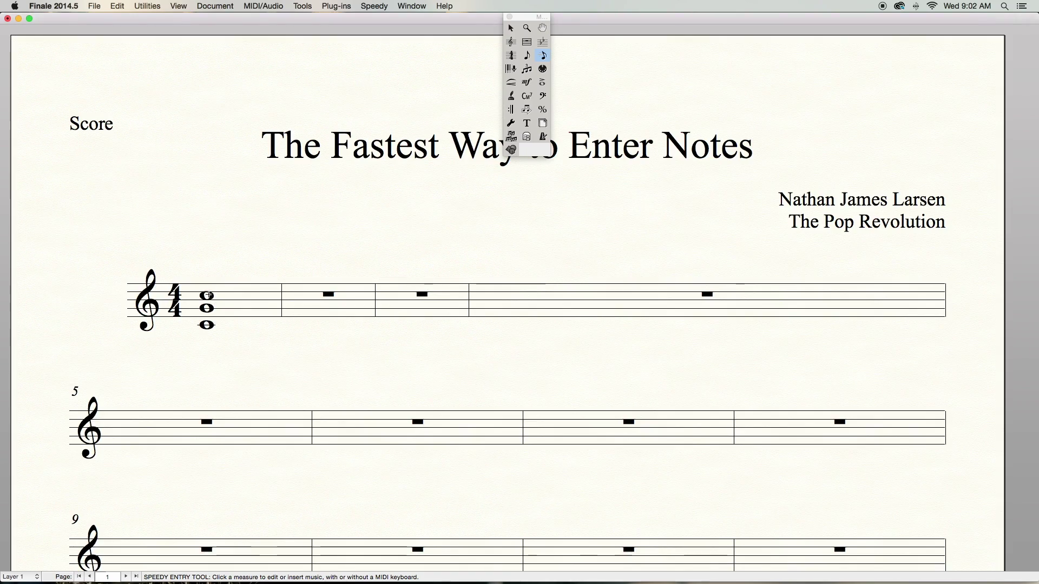
{"action": "left_click", "coordinate": [207, 295]}
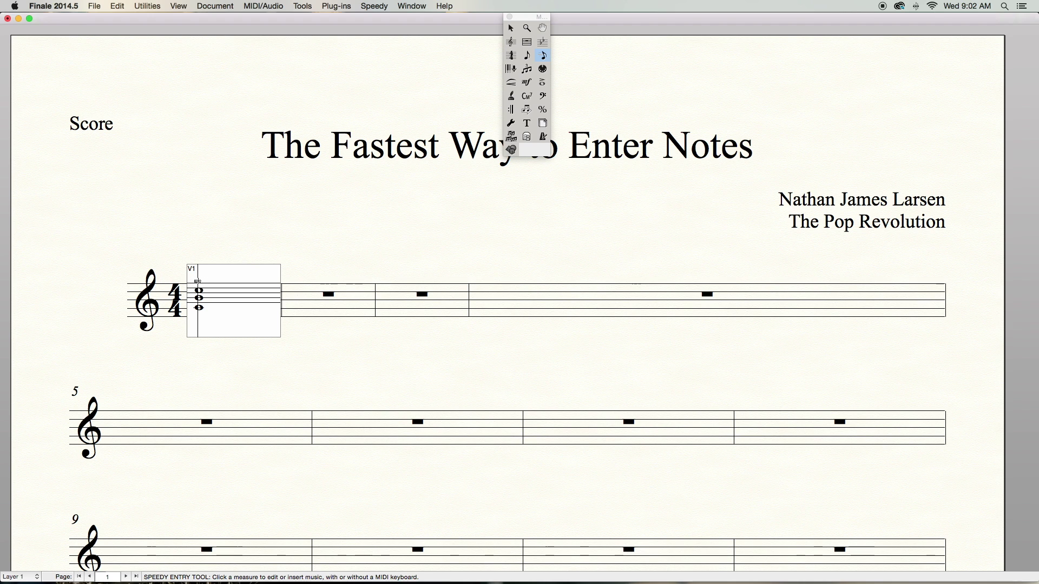